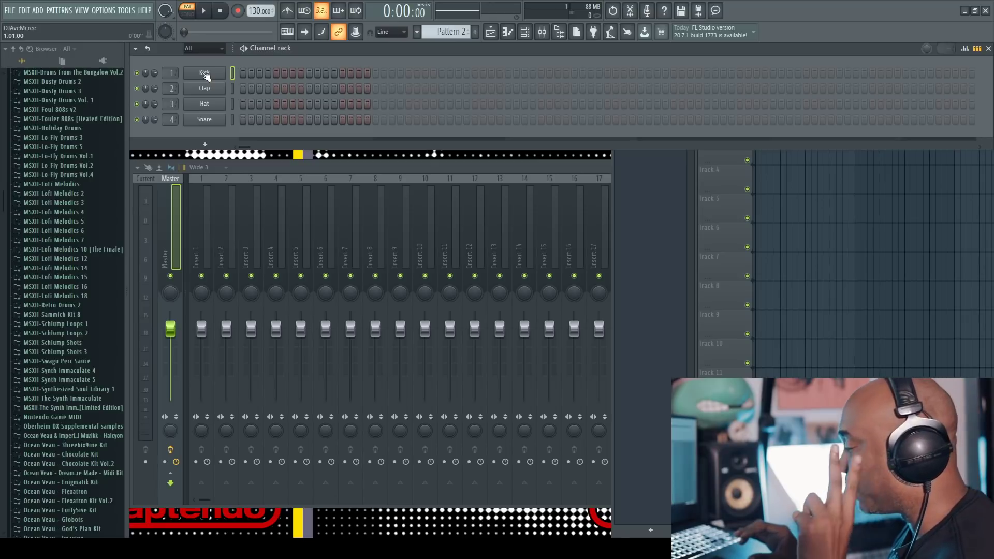
- Stamp a Minor 9th chord at the start of the Kick channel's piano roll, then return to the channel rack
right_click(205, 75)
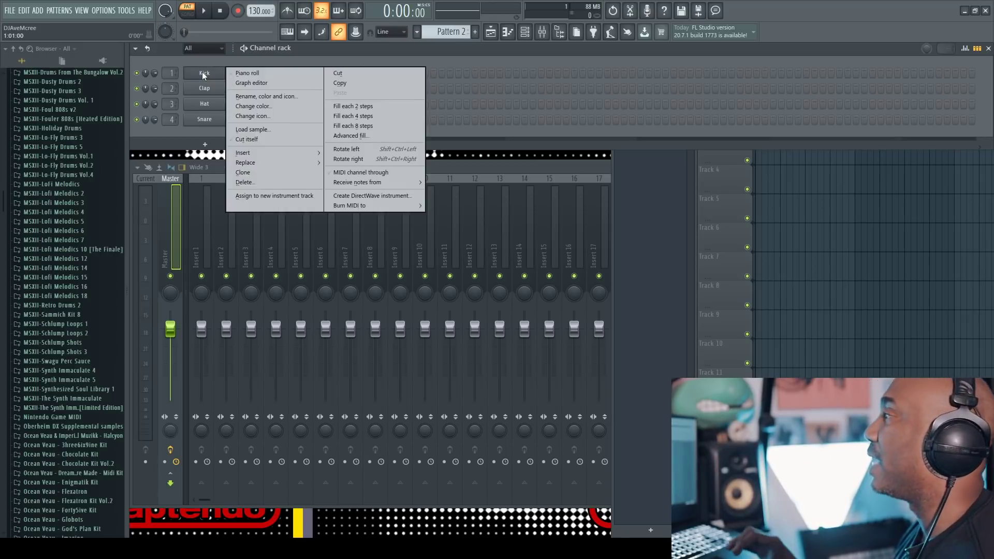
left_click(239, 73)
left_click(135, 49)
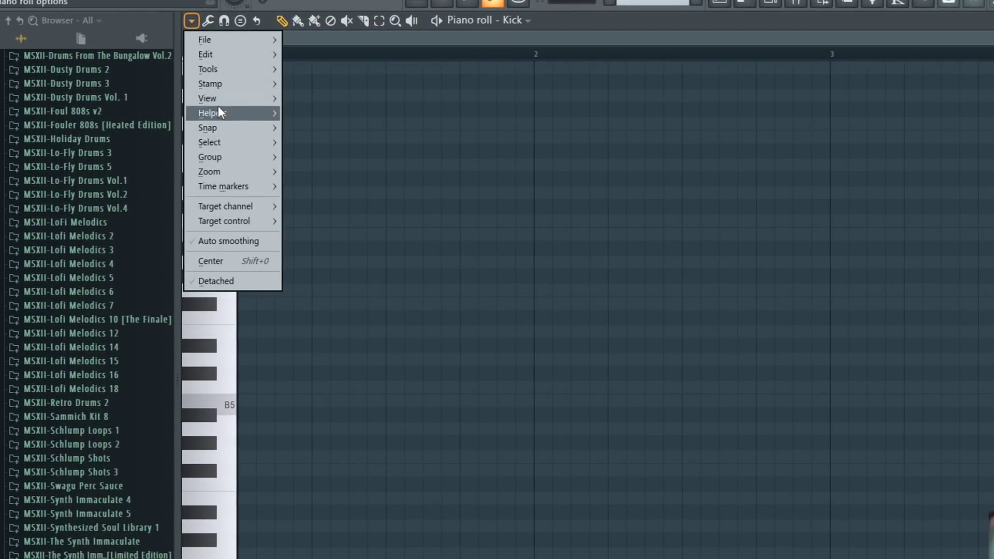
mouse_move(217, 112)
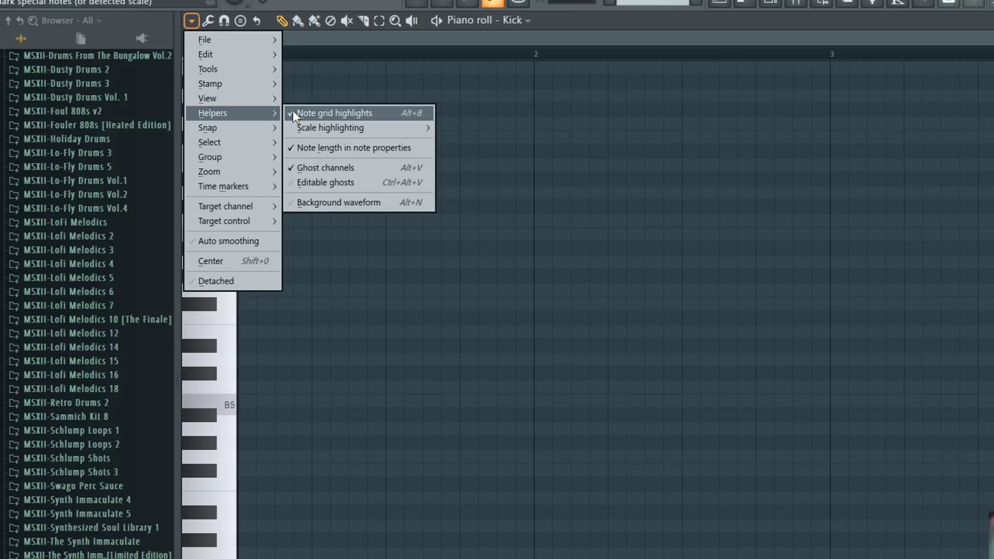
mouse_move(303, 124)
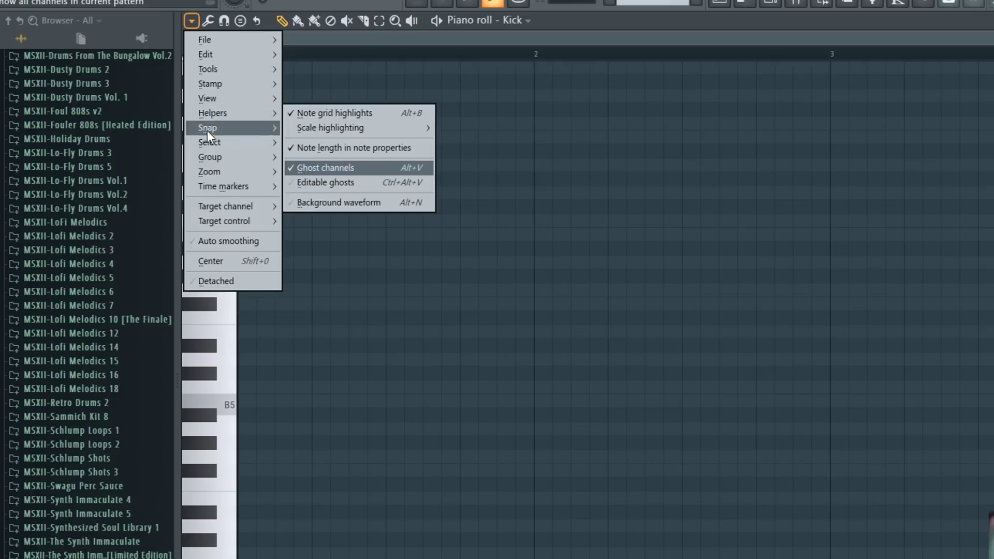
mouse_move(222, 82)
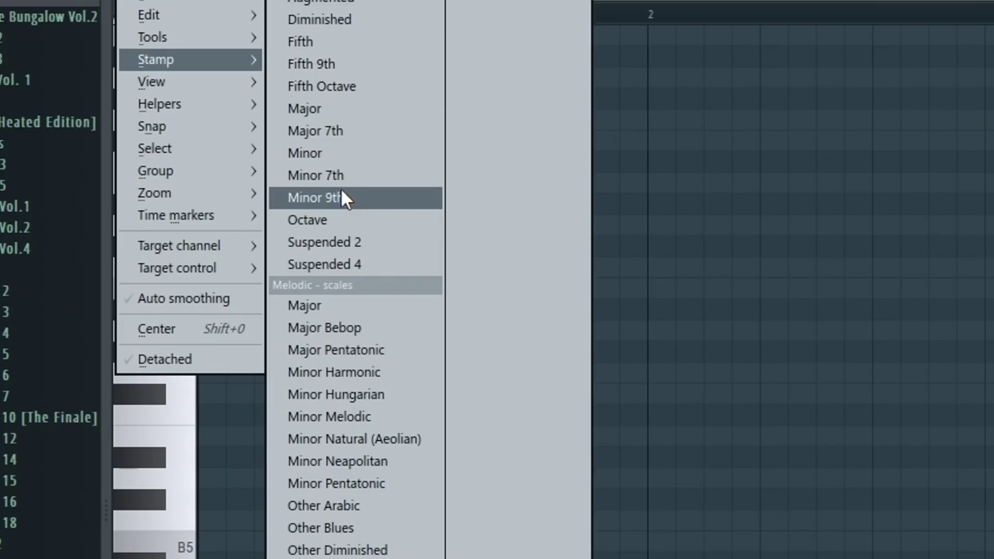
left_click(342, 197)
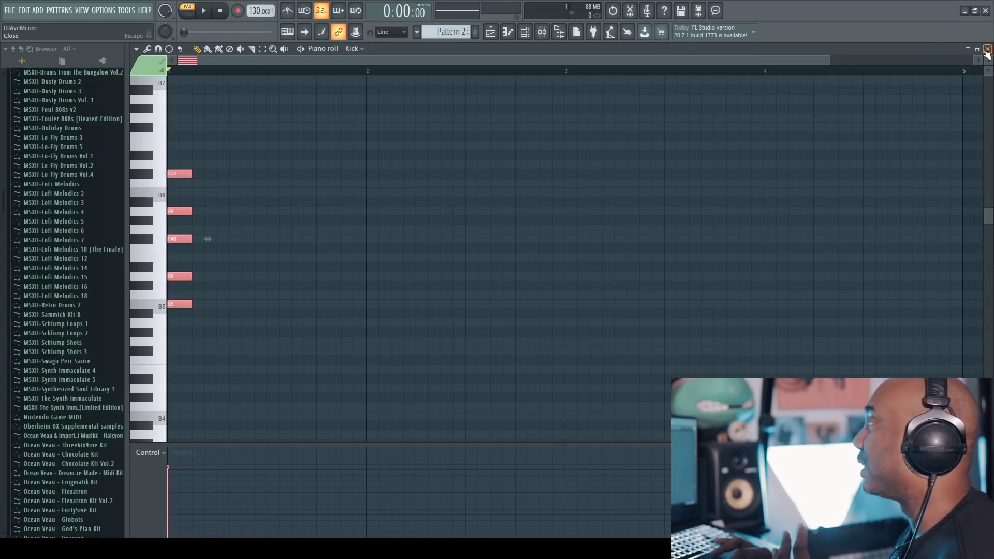
left_click(987, 50)
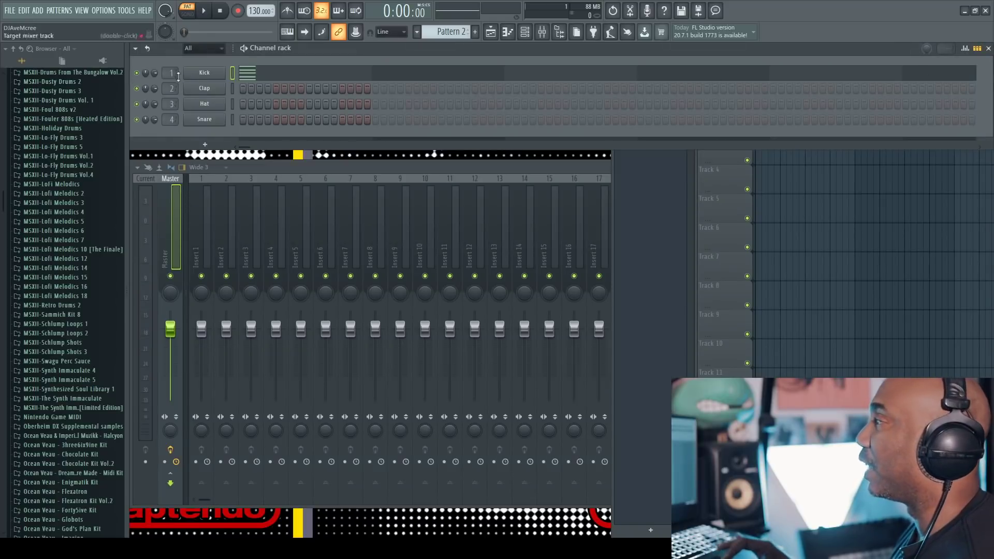
- Replace the Kick channel's instrument with Scaler 2 and move its window clear for working
right_click(207, 74)
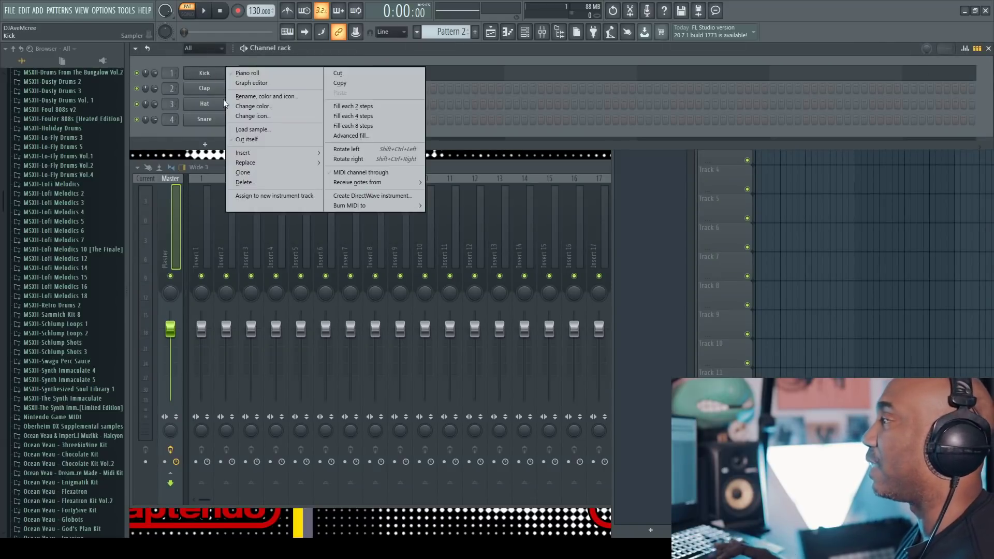
mouse_move(262, 163)
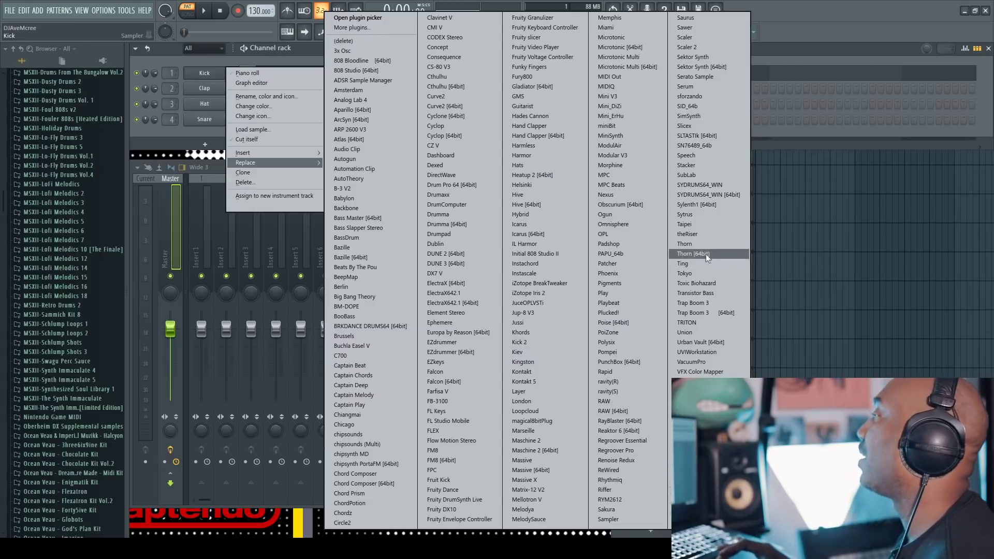
left_click(727, 47)
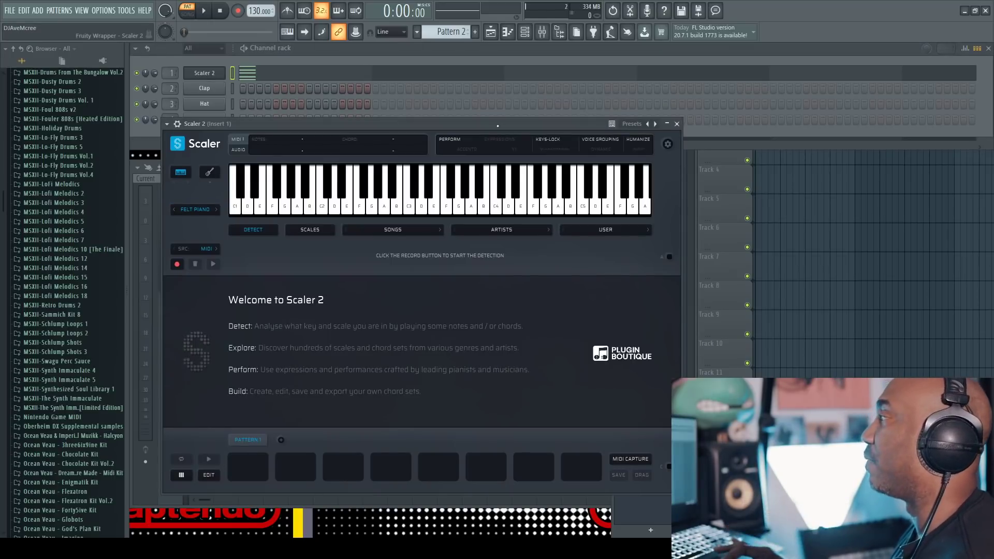
left_click_drag(498, 125, 513, 95)
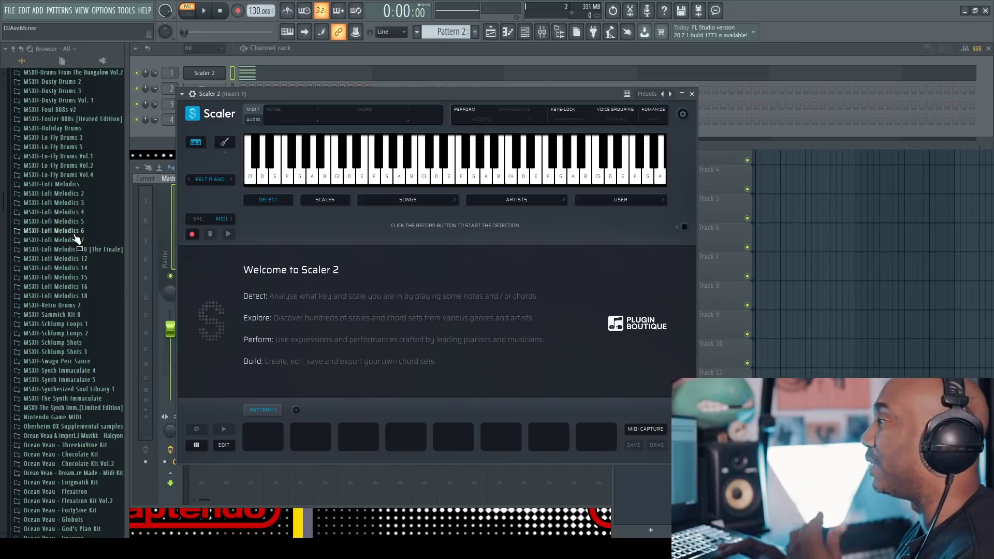
- Browse Scaler 2's scales list and its song and artist chord-set categories
left_click(314, 200)
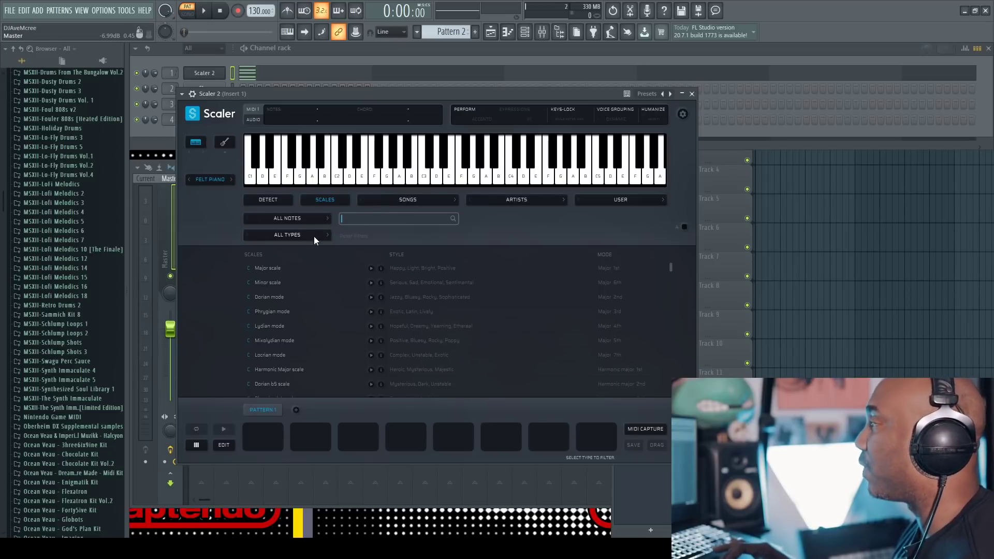
left_click(392, 203)
mouse_move(408, 227)
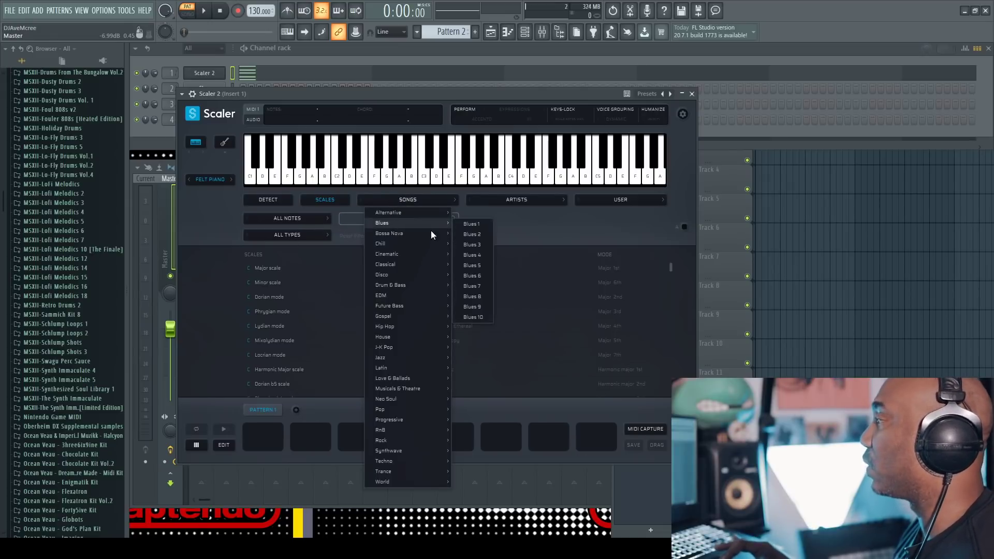
left_click(521, 204)
mouse_move(520, 205)
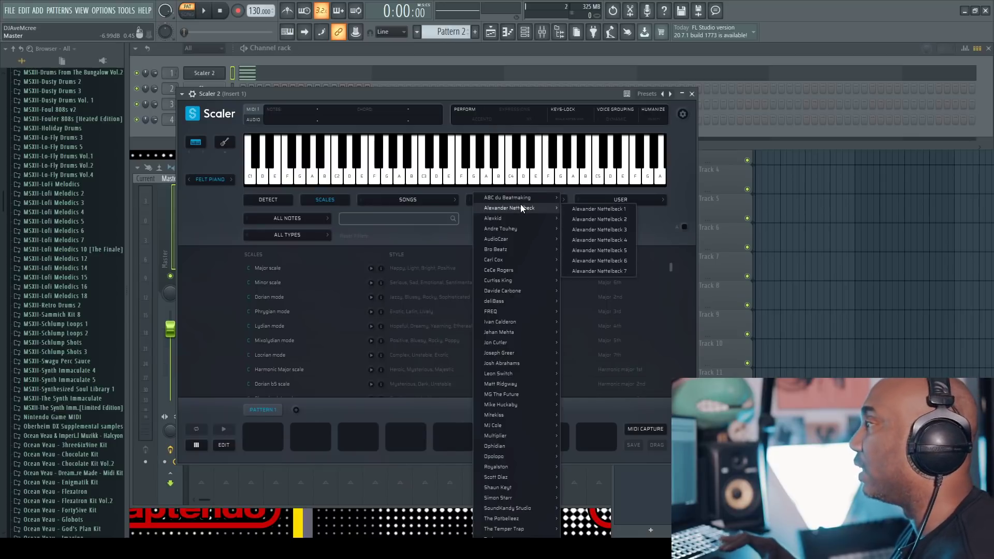
left_click(211, 216)
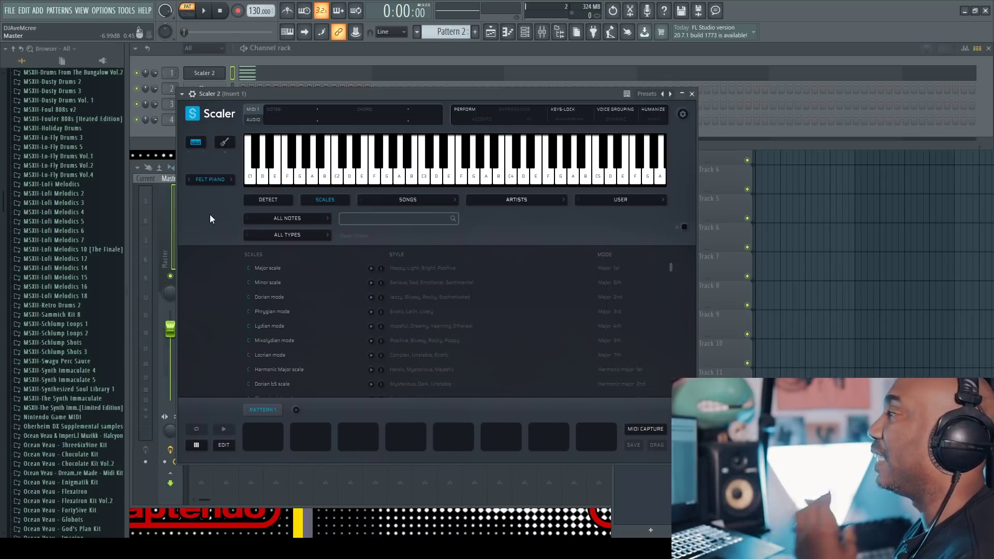
- Load the C Major scale in Scaler 2, audition its chords, and place C maj in the first slot of Pattern 1
left_click(250, 179)
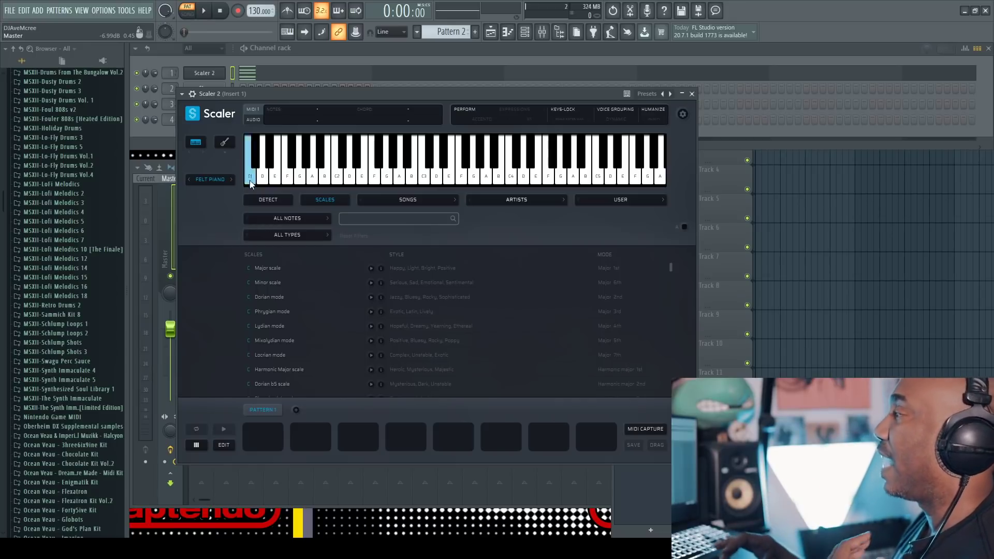
left_click(305, 267)
left_click(261, 374)
left_click(298, 377)
left_click_drag(275, 377, 262, 437)
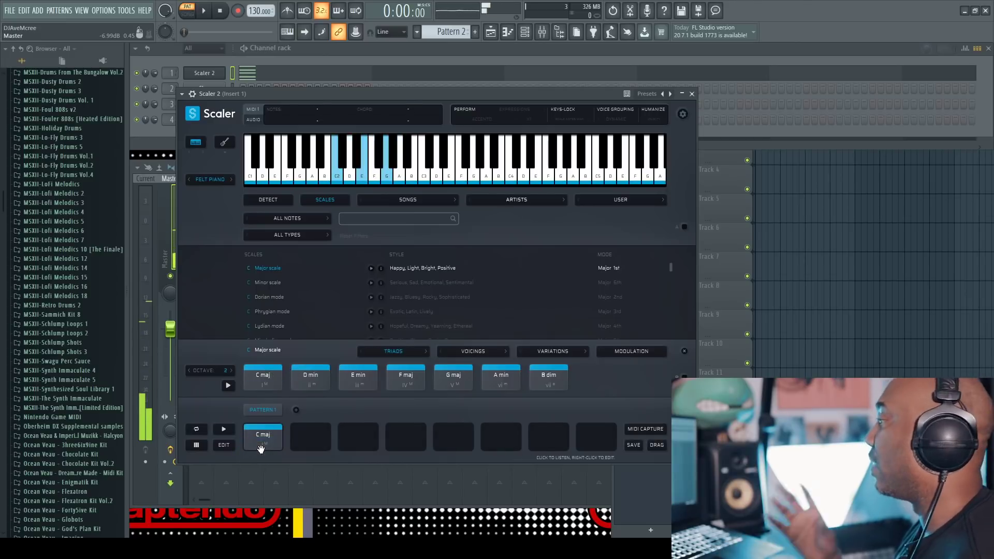
- Review the voicing and variation options for the C Major scale chords, then close Scaler 2
left_click(477, 352)
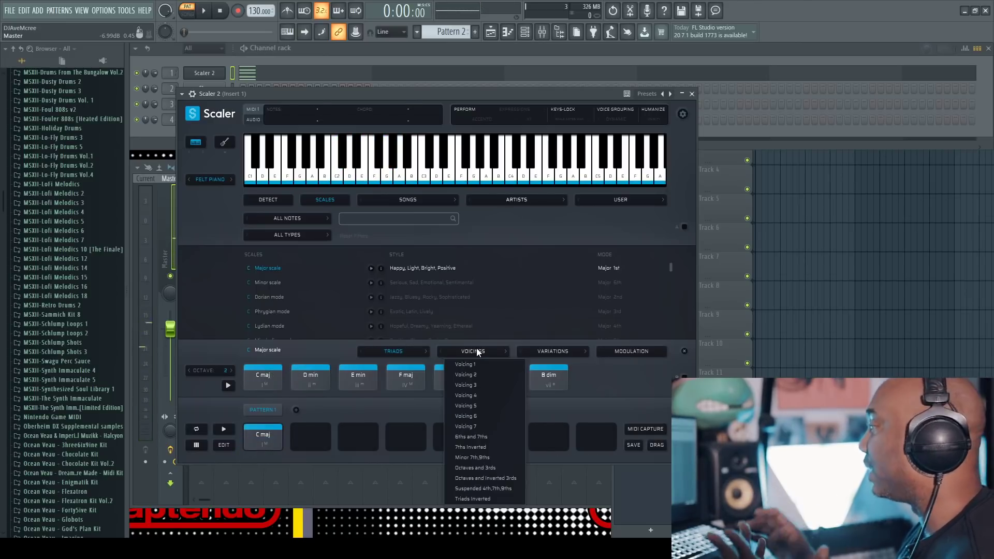
left_click(551, 352)
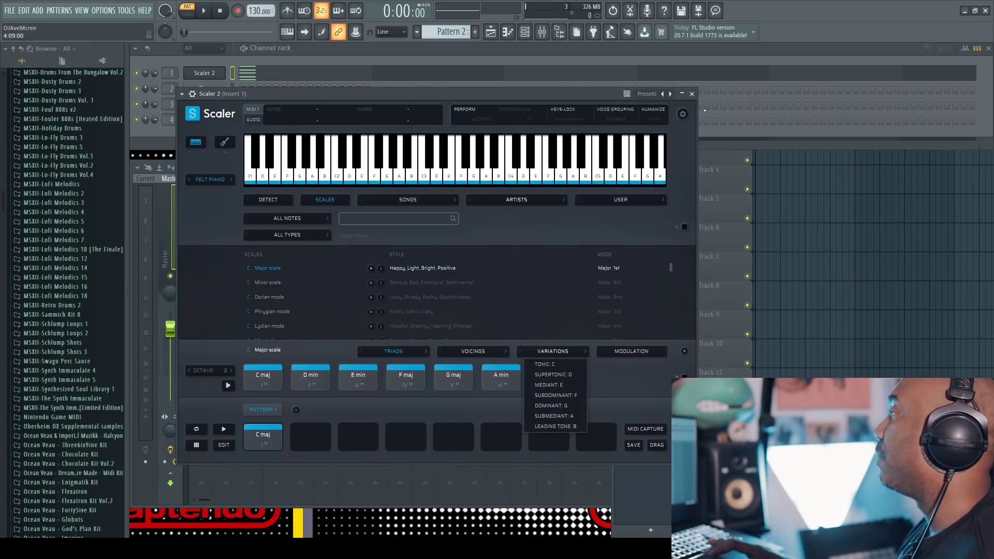
left_click(693, 94)
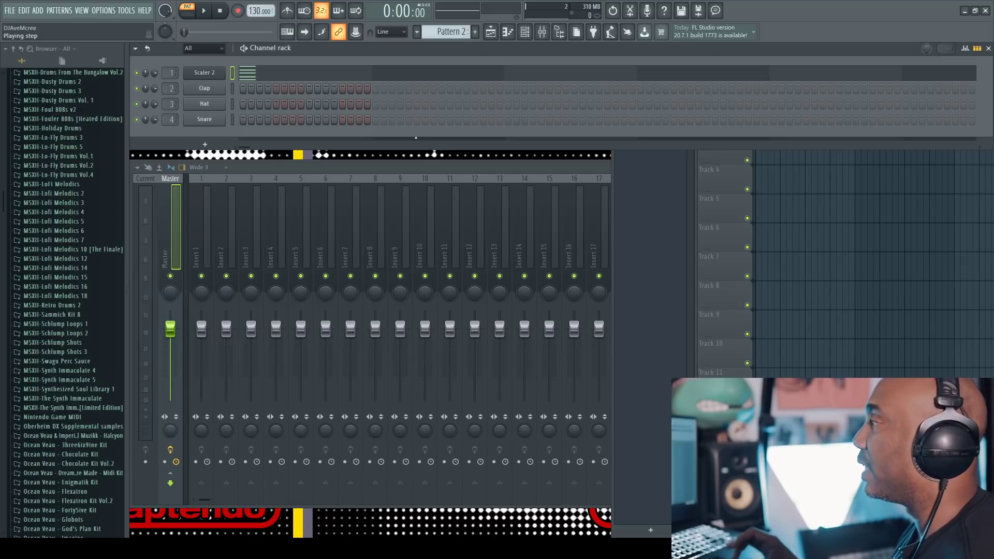
- Replace the Scaler 2 channel with Captain Chords and start writing music in A Minor
right_click(205, 72)
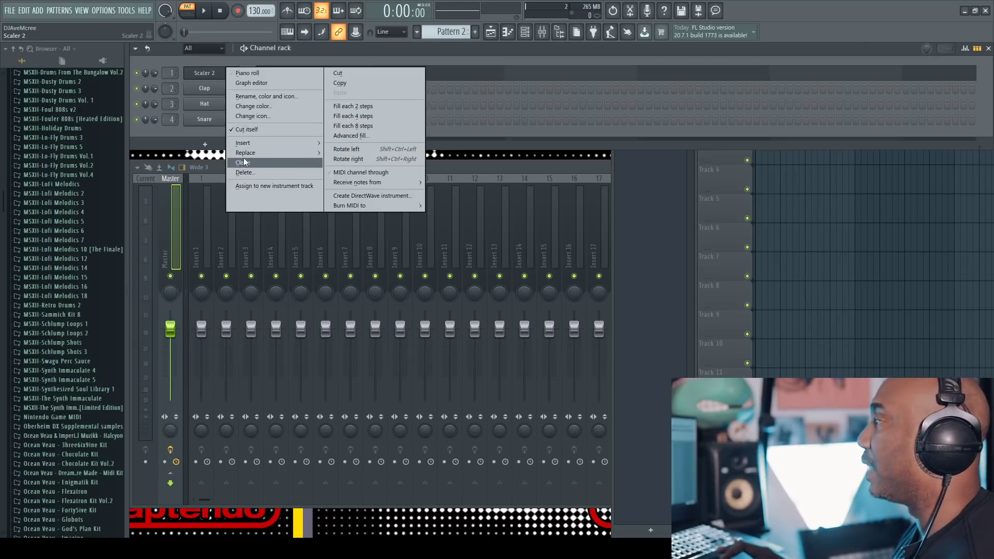
mouse_move(252, 153)
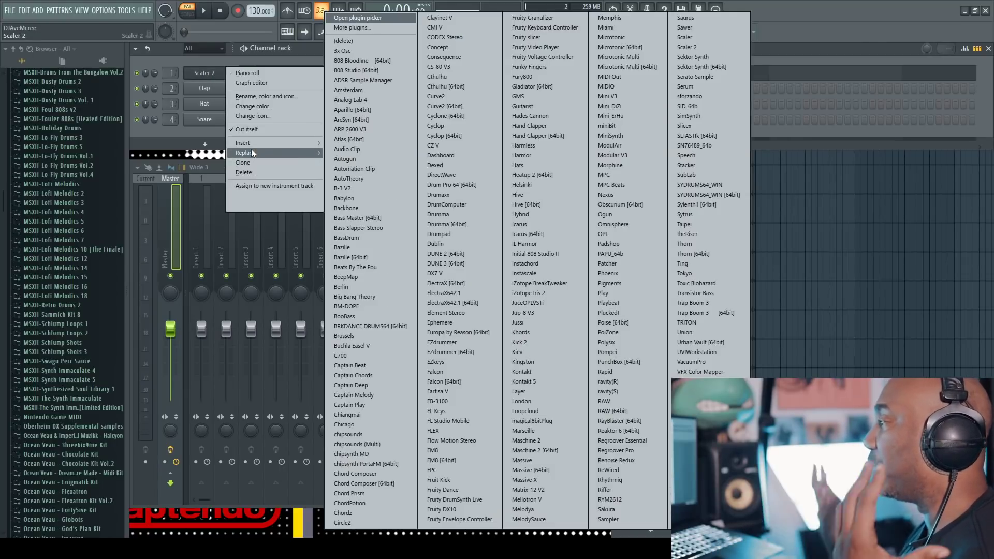
left_click(368, 377)
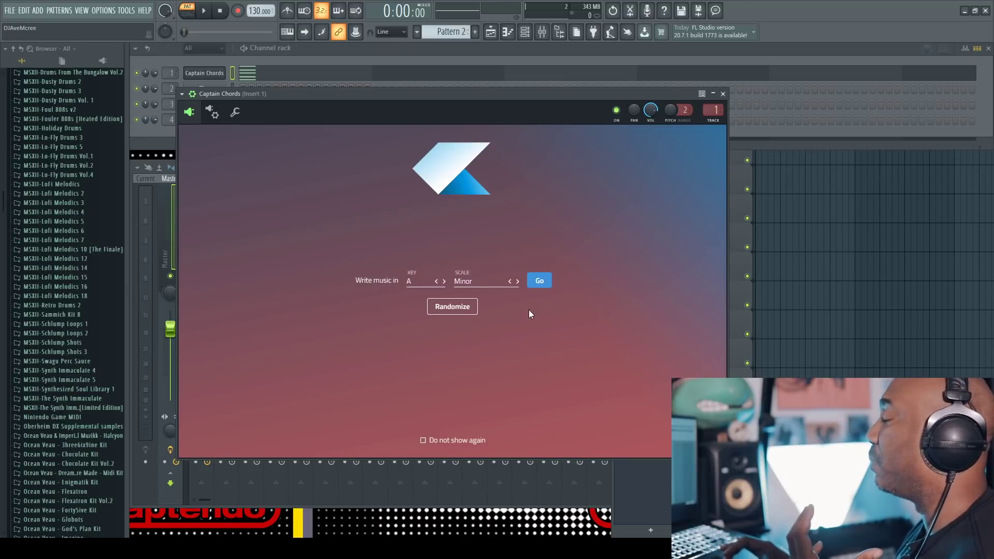
left_click(538, 281)
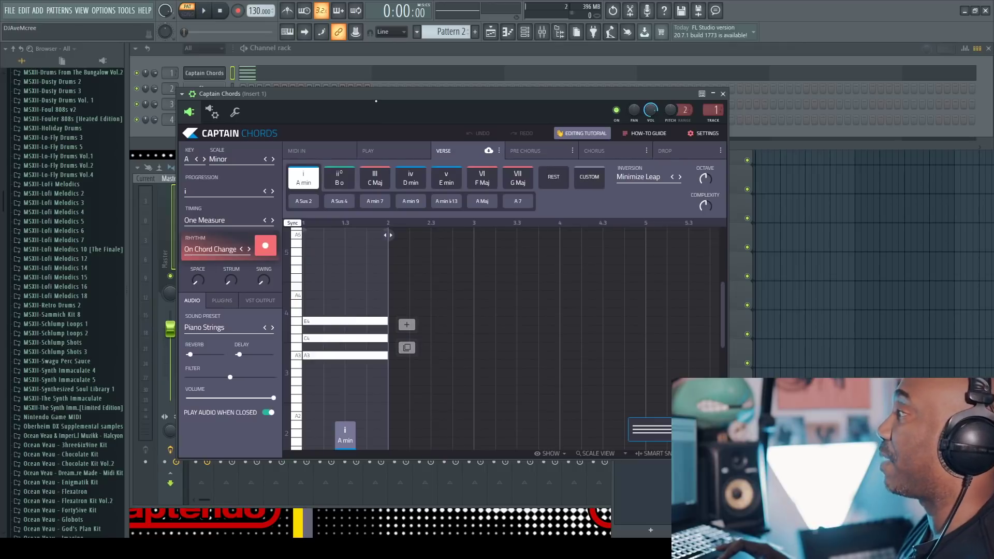
left_click_drag(373, 96, 343, 63)
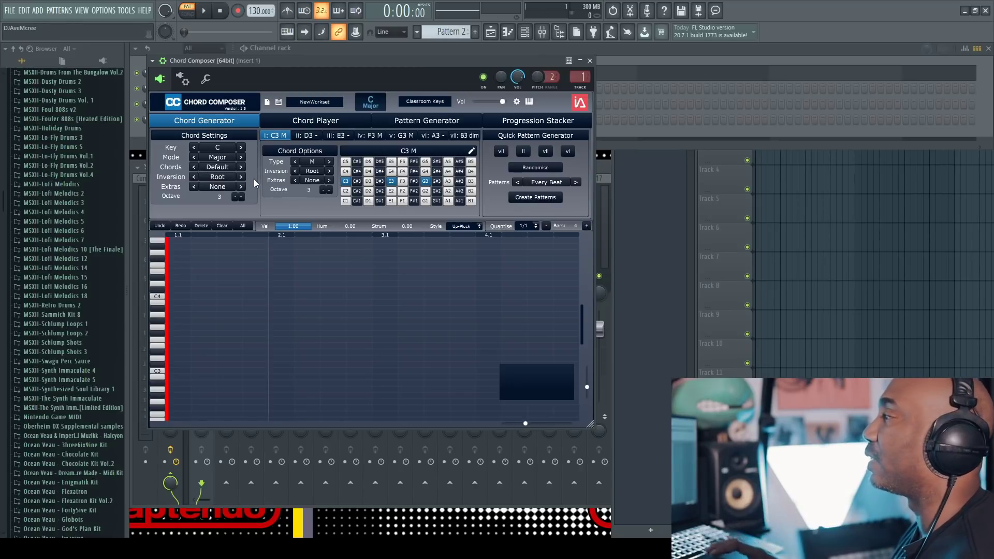
- Generate a quick chord pattern in Chord Composer from the vii, ii, vii, vi progression with the Every Beat pattern
left_click(548, 199)
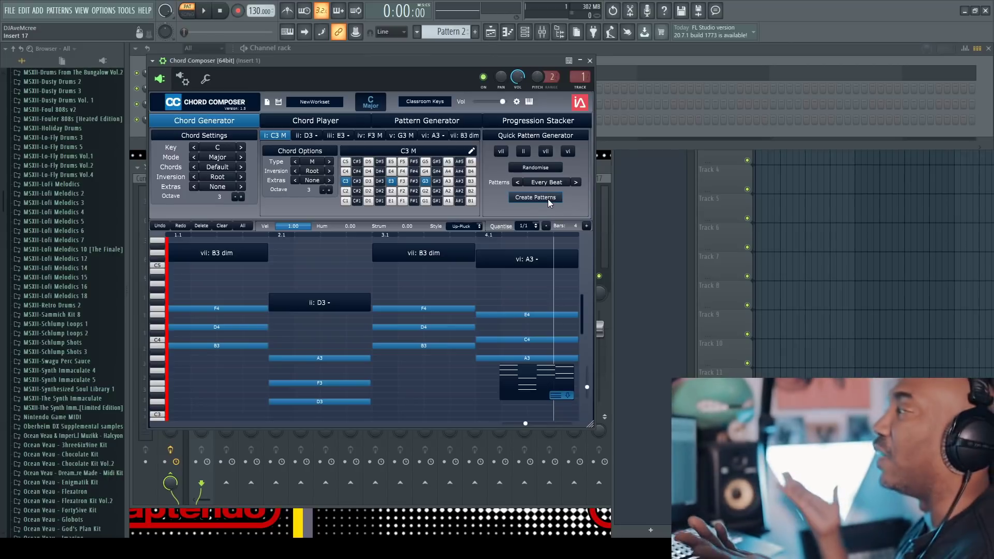
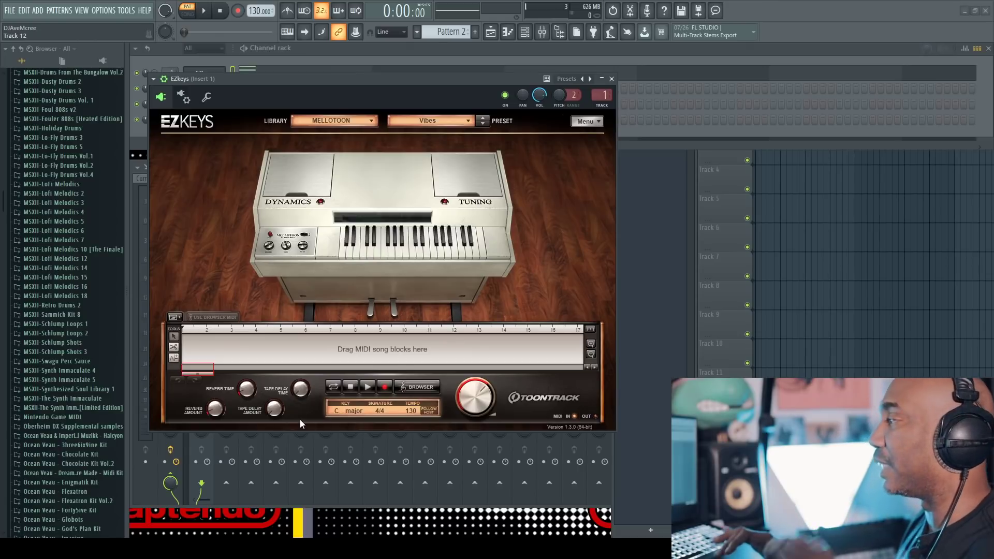
- Browse the EZkeys MIDI library to Single Chords, Sustained Chords, and preview Variation 02
left_click(414, 388)
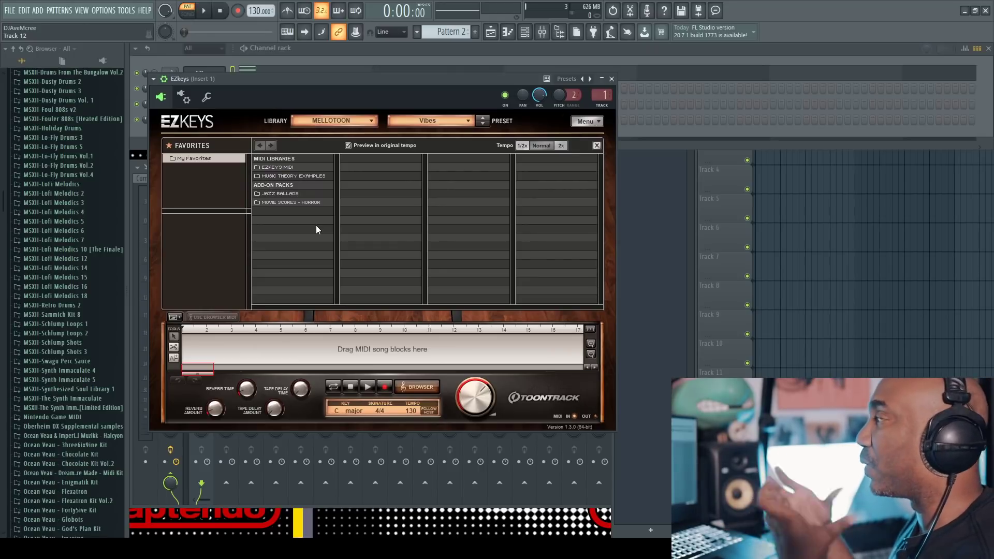
left_click(293, 168)
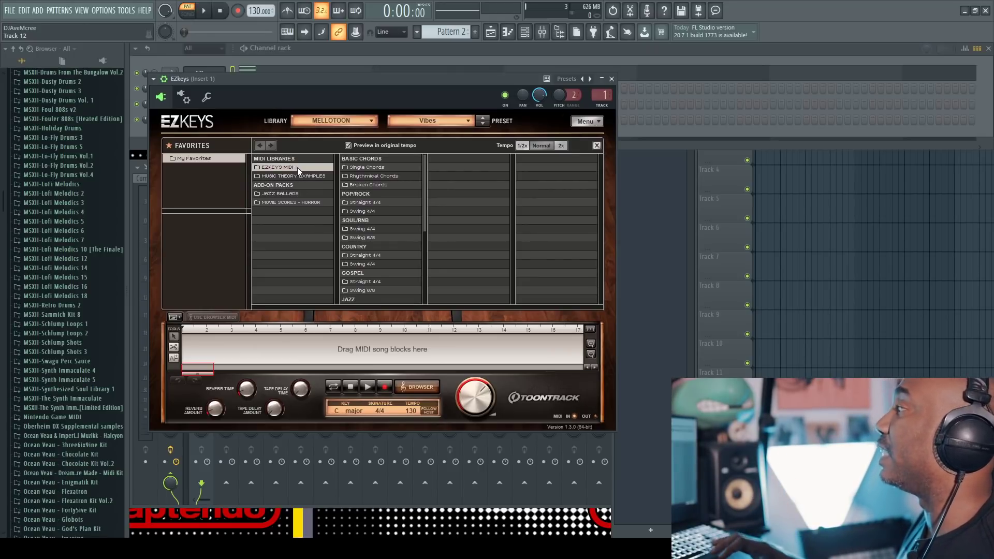
left_click(374, 168)
left_click(449, 168)
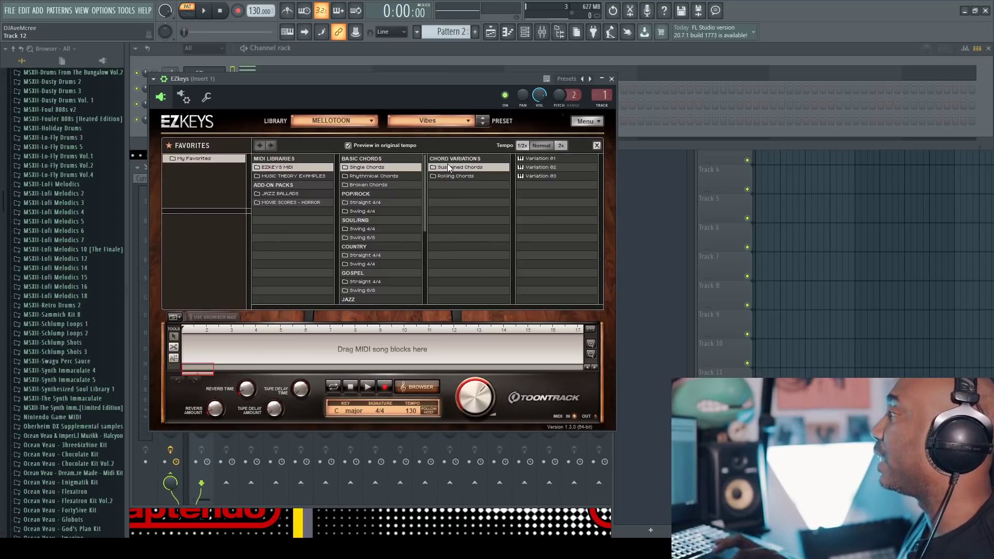
left_click(542, 166)
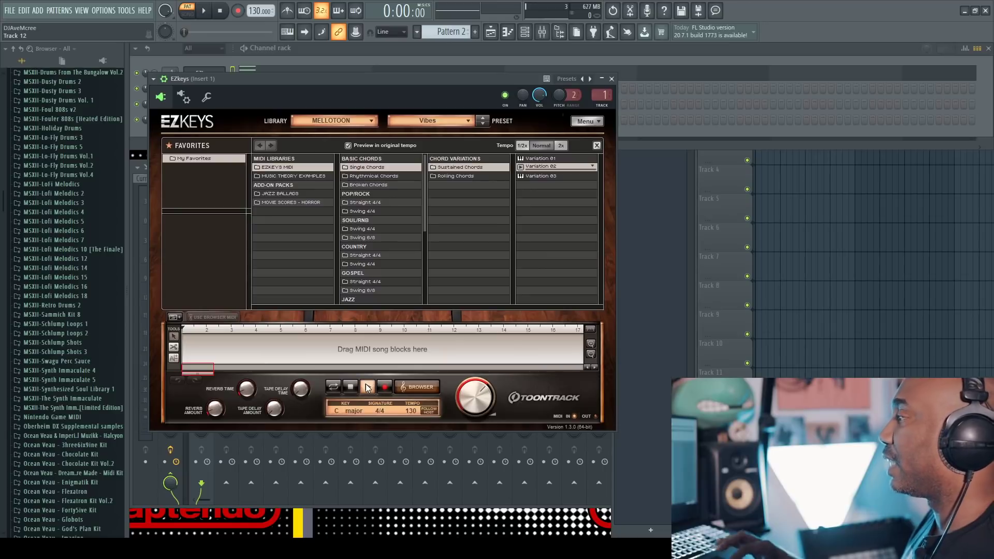
- Add the Jazz Ballads Swing 3/4 Intro Variation 01 block to the EZkeys song track and check the track's editing tools
left_click(281, 193)
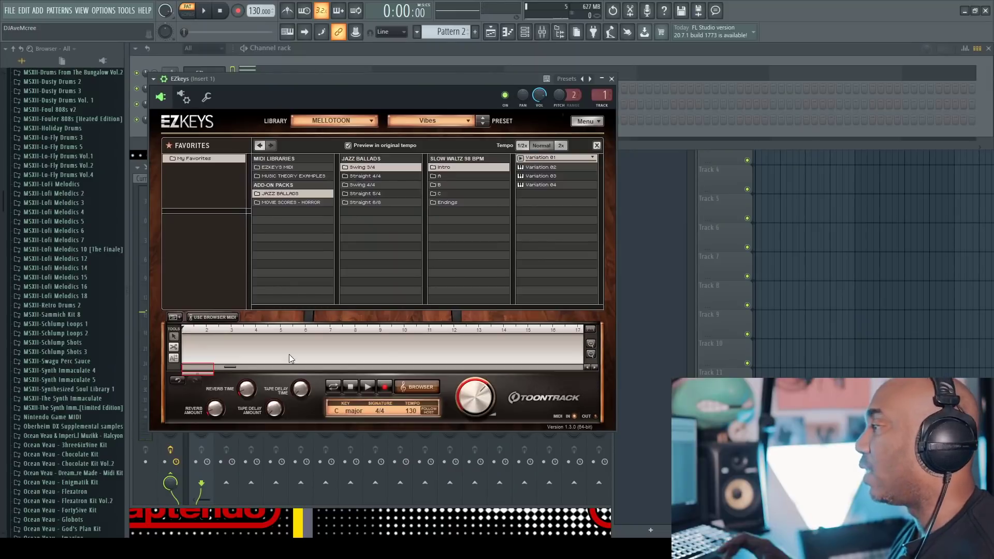
left_click_drag(207, 375, 239, 375)
left_click_drag(346, 353, 206, 374)
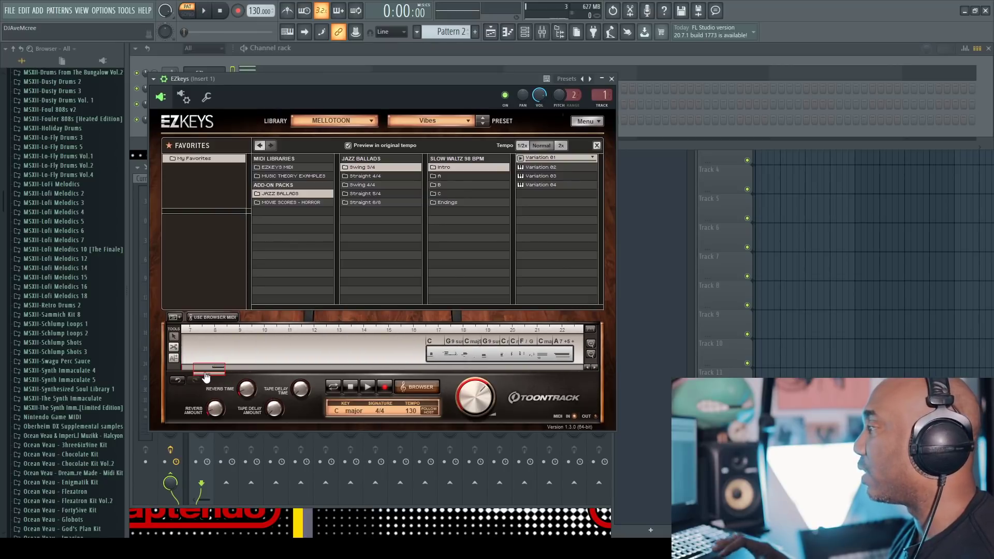
right_click(435, 343)
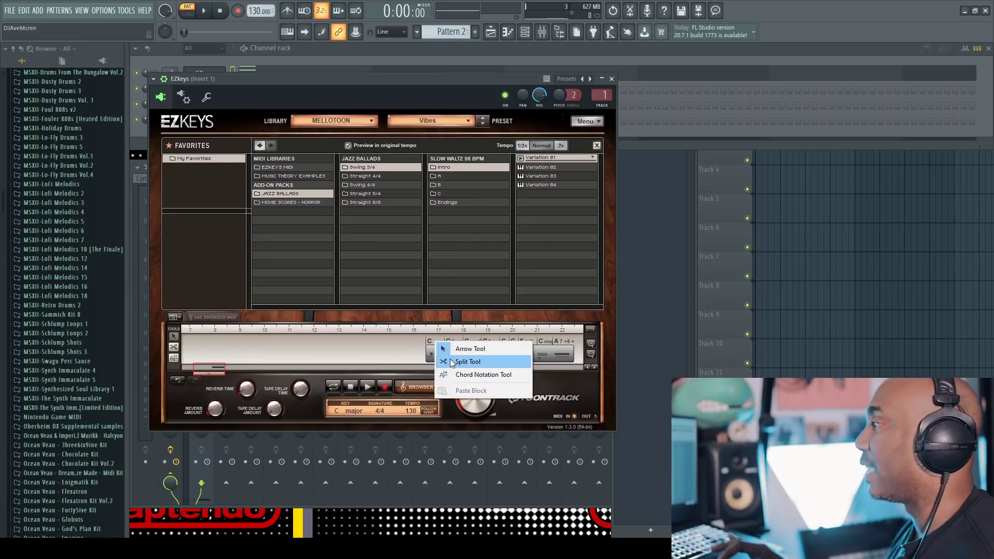
left_click(433, 346)
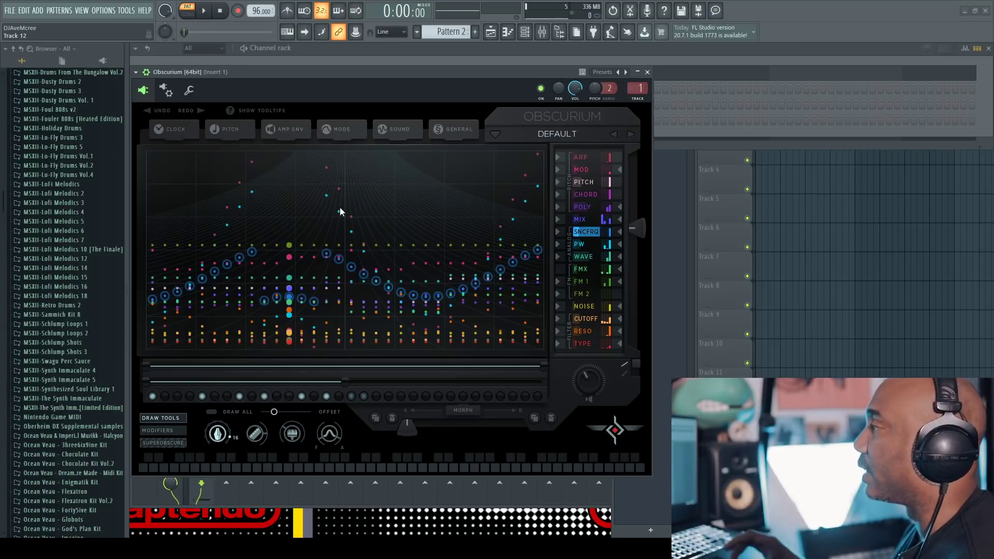
- Open Obscurium's pitch settings and look through the whole list of available scales without changing the selection
left_click(240, 137)
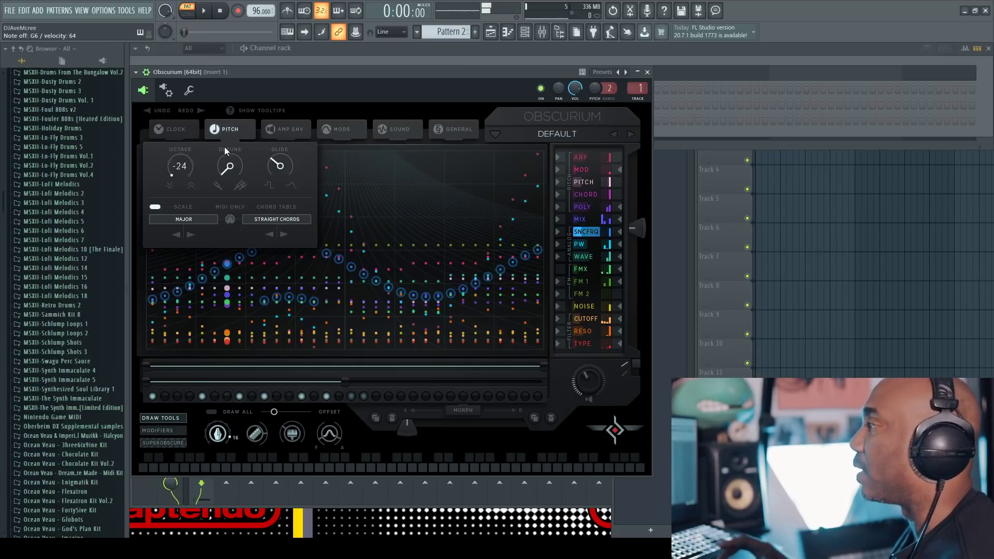
left_click(197, 219)
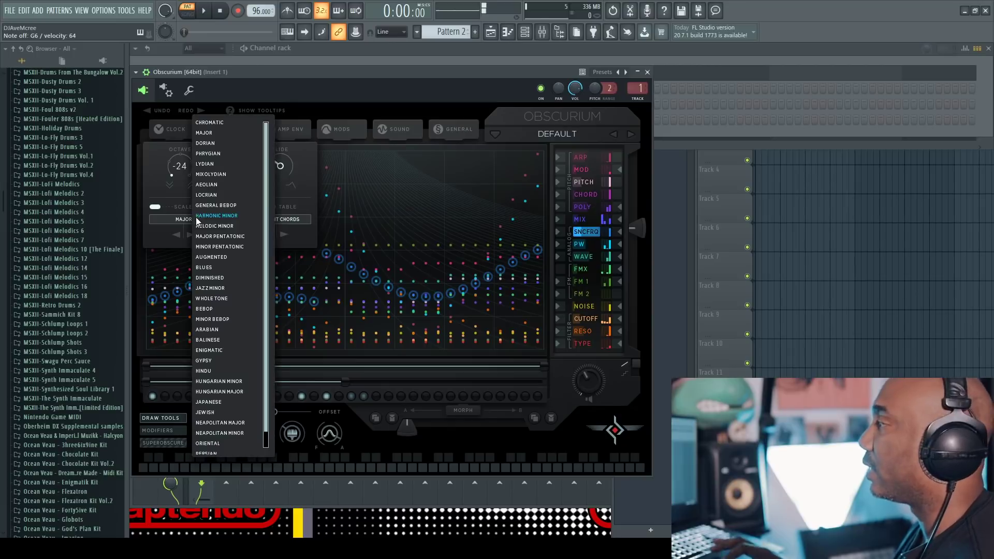
scroll(219, 318, "down", 1)
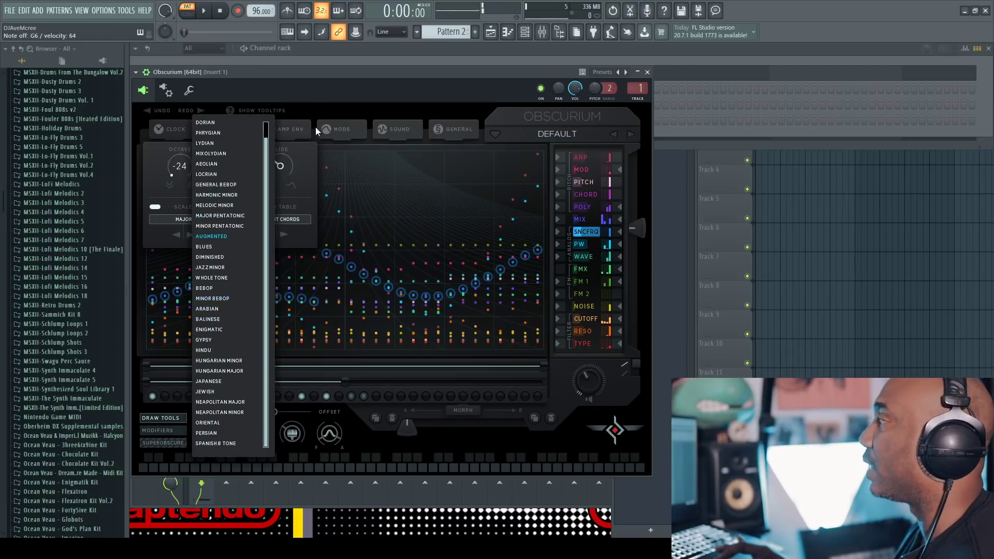
left_click(322, 104)
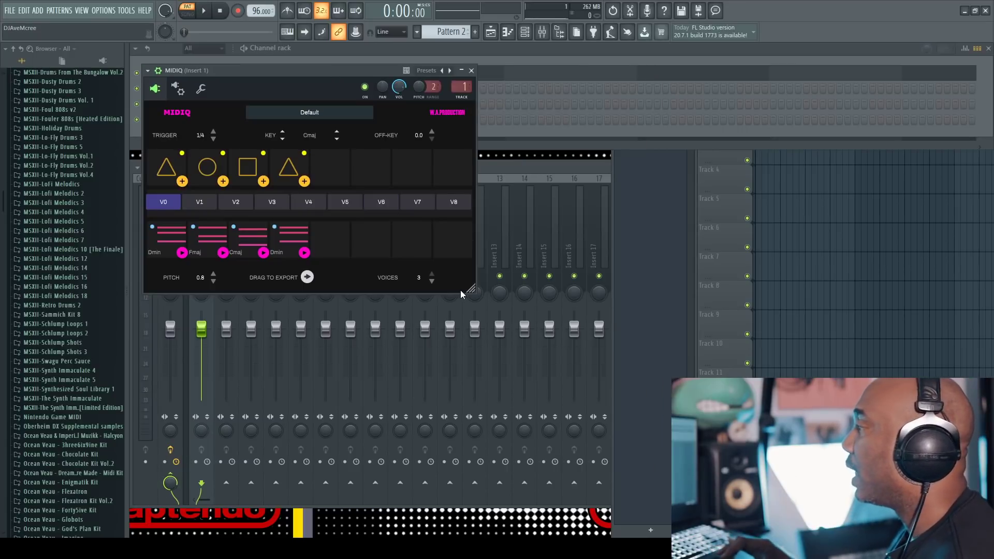
- Enlarge the MIDIQ plugin window to examine its chord slots and export controls, and close the plugin
left_click_drag(471, 290, 619, 374)
mouse_move(243, 214)
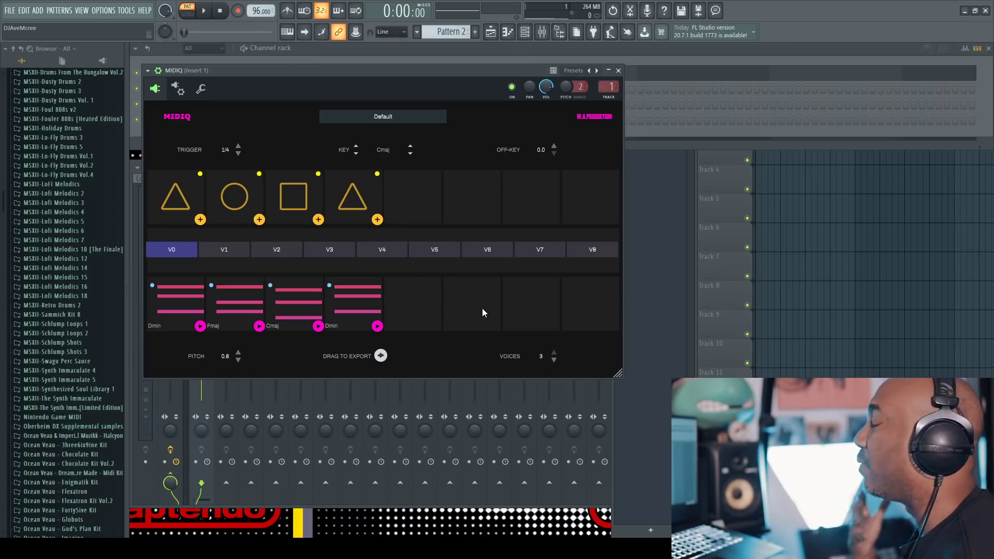
left_click(620, 70)
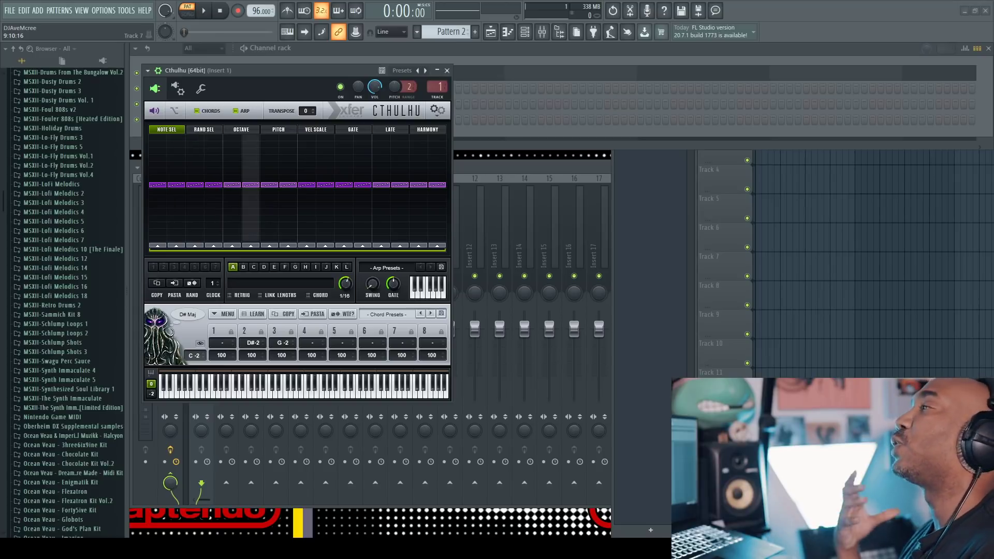
- Browse Cthulhu's chord presets, including the Icon_Diatonic and MiscClassical groups, without loading one
left_click(388, 313)
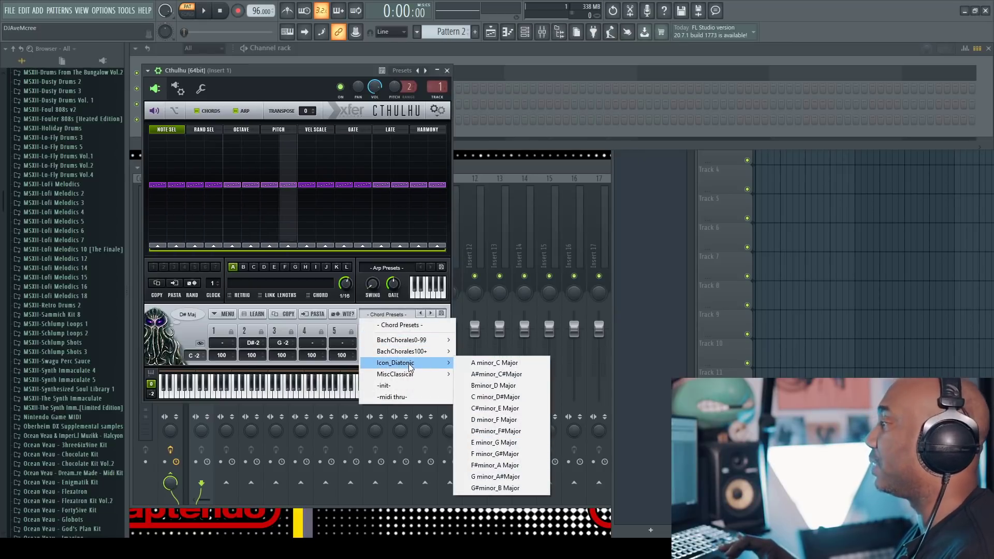
mouse_move(421, 379)
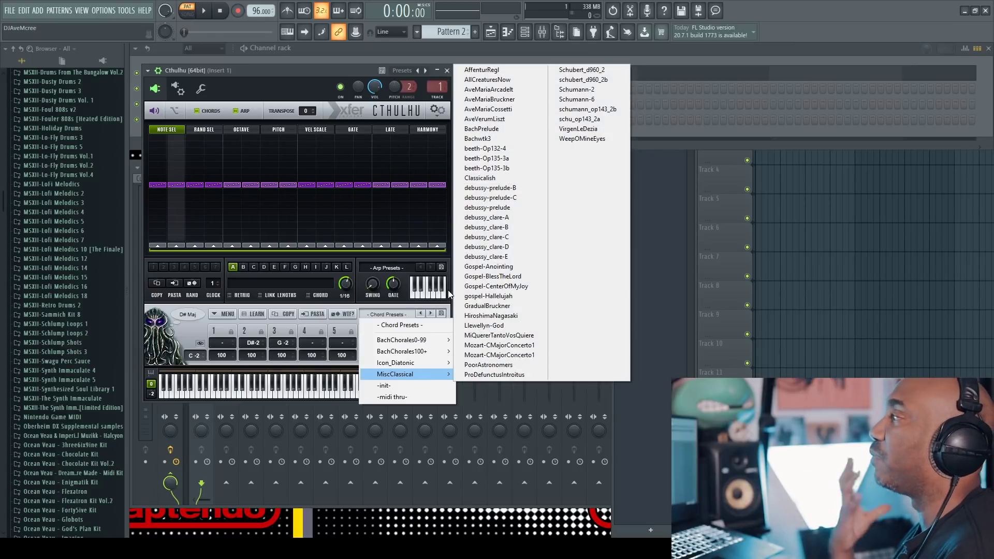
left_click(362, 312)
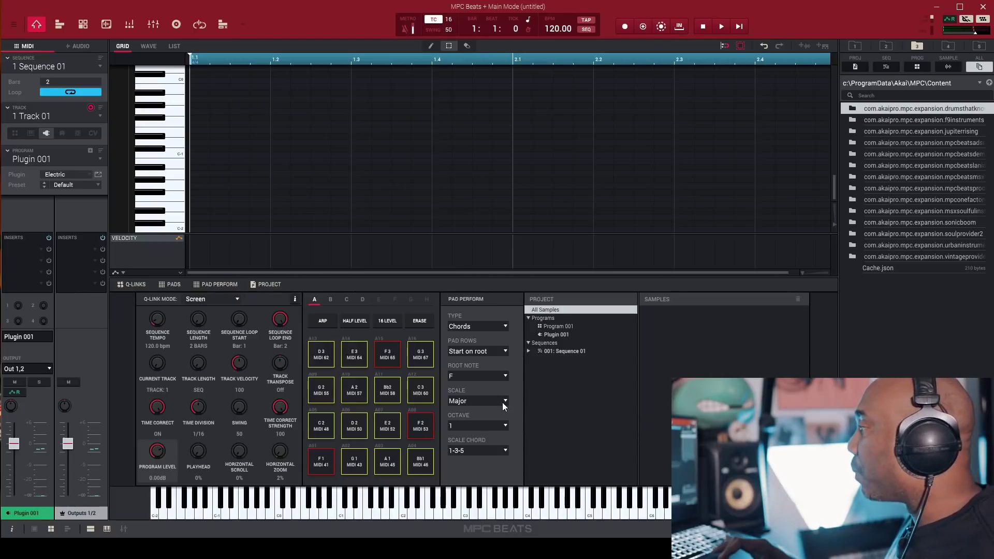
- In MPC Beats, set the pad perform type to Progressions and browse the available progression categories
left_click(501, 326)
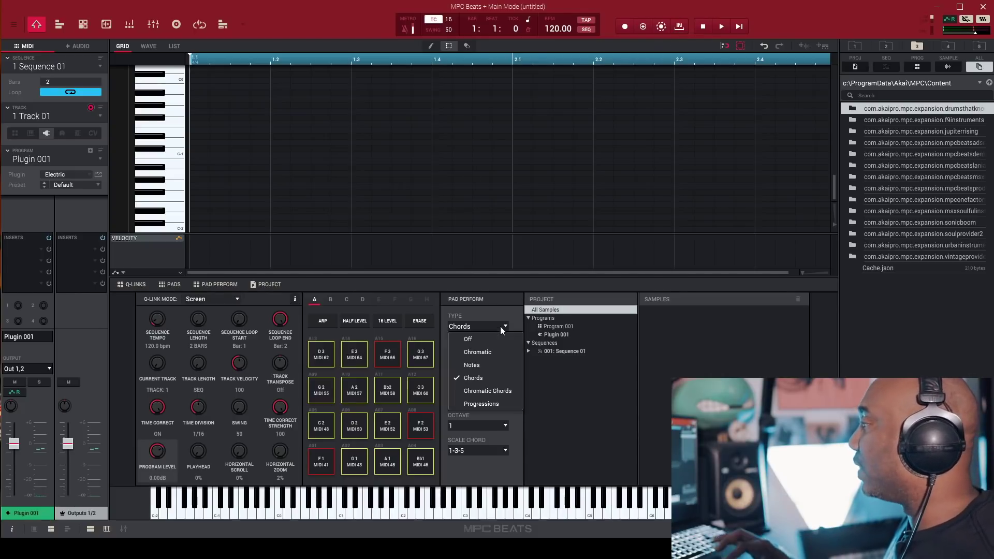
left_click(488, 403)
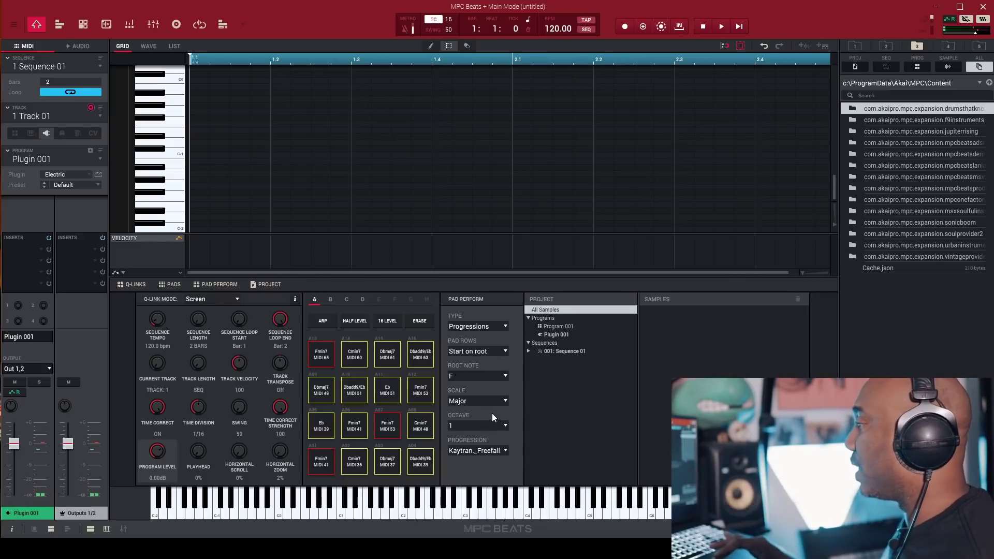
left_click(506, 452)
mouse_move(489, 322)
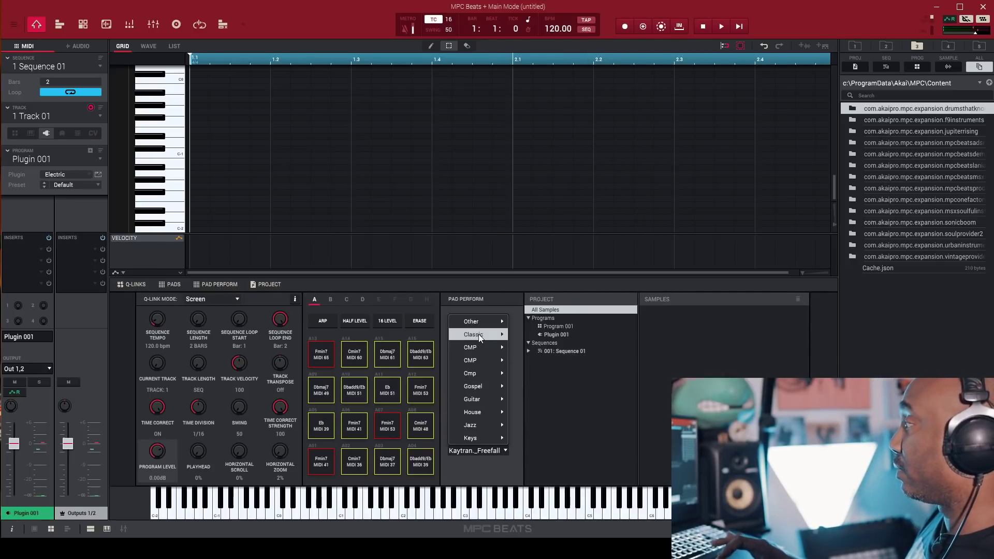
mouse_move(486, 430)
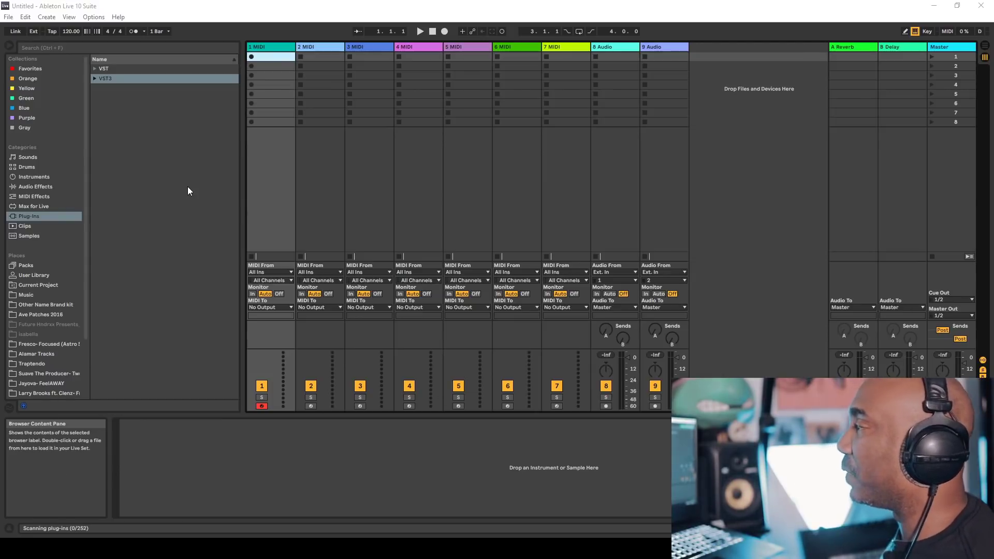
- In Ableton Live, browse the MIDI effects and list the presets of the Chord device
left_click(46, 197)
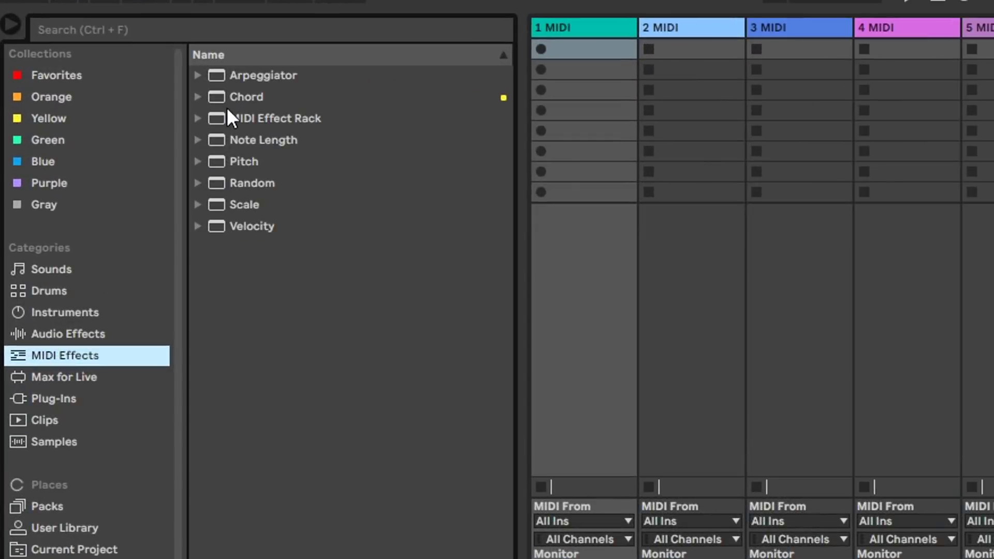
left_click(199, 98)
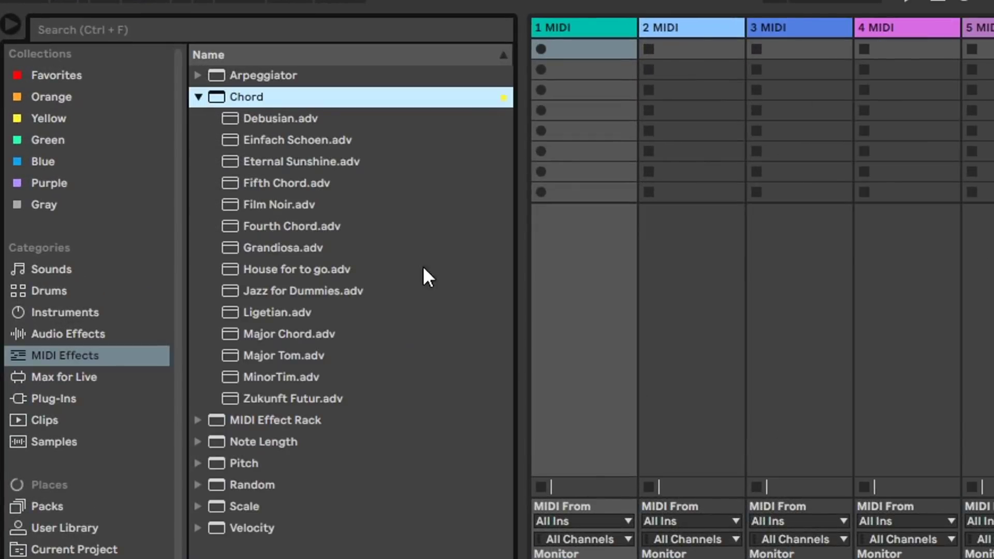